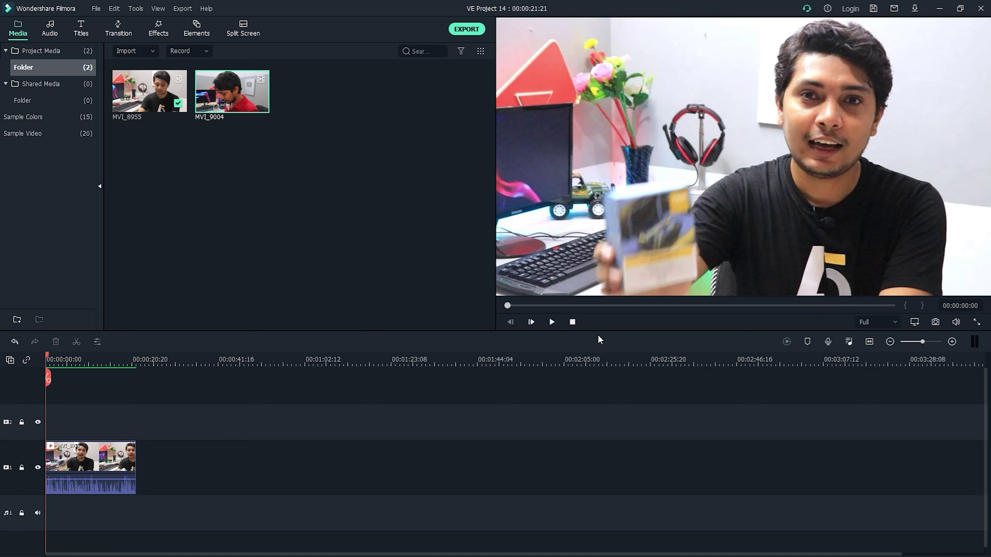
Play the clip on the timeline to review its footage, and move the playhead to about 00:00:11:07
left_click(550, 320)
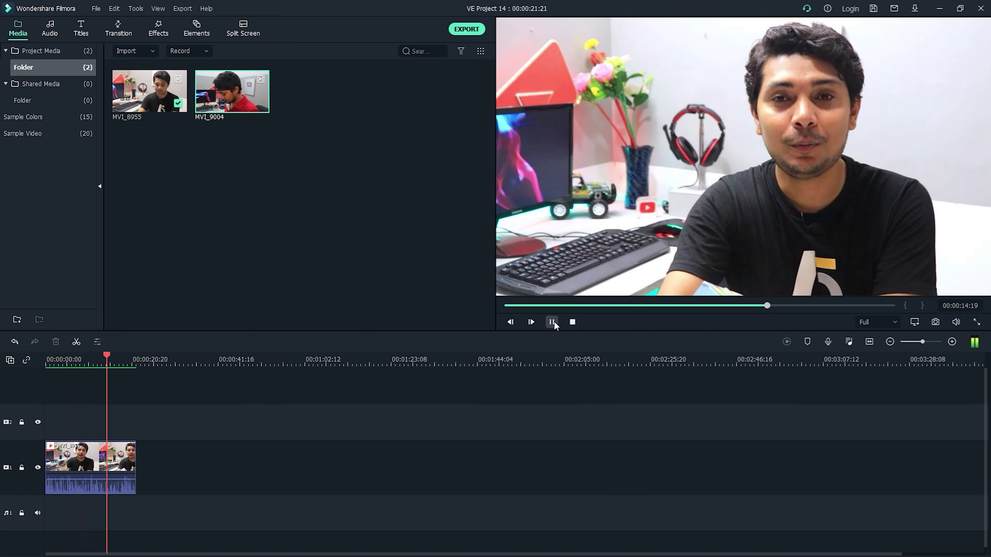
left_click(552, 322)
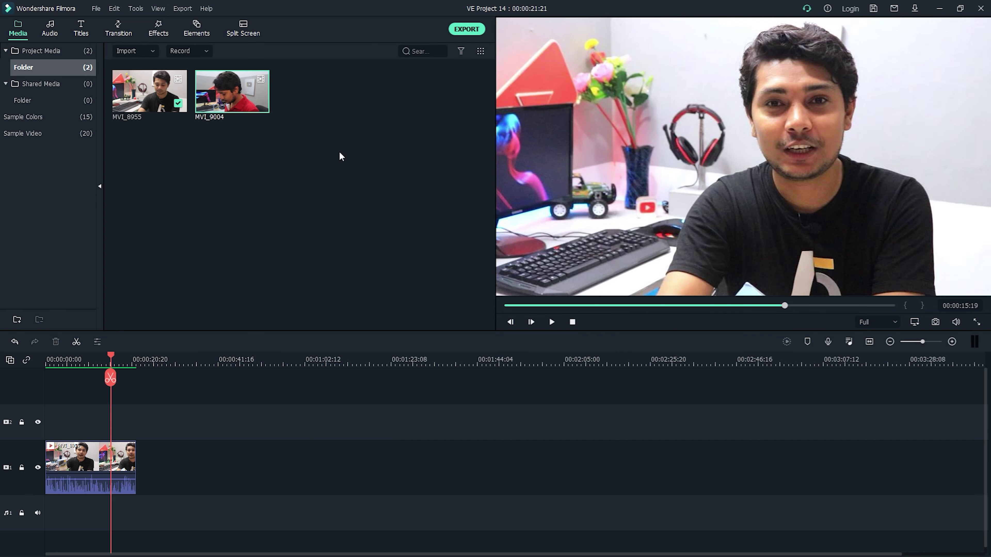
mouse_move(111, 361)
left_mouse_down()
mouse_move(69, 368)
mouse_move(93, 366)
left_mouse_up()
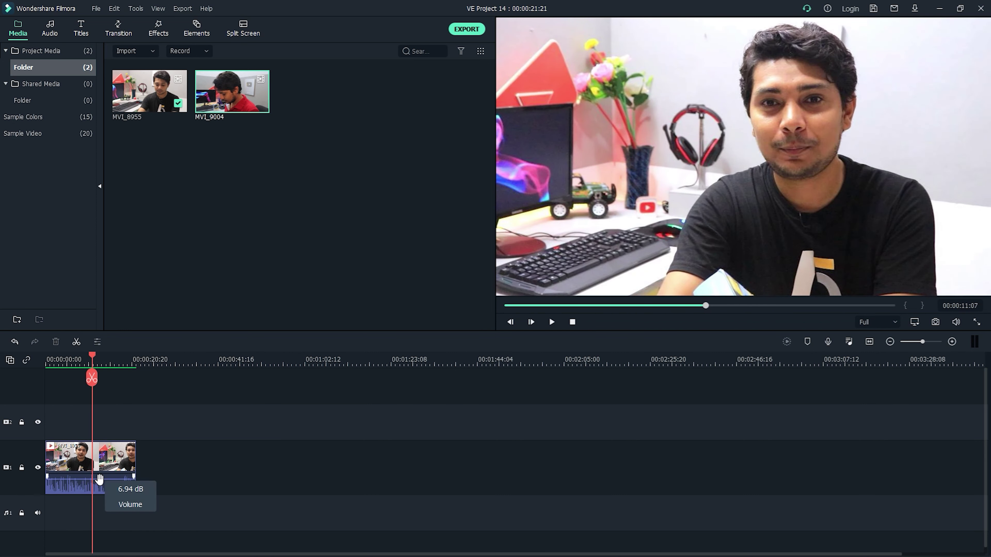
In the clip's advanced color correction, set the white balance temperature to -5.29 and the tint to 0.37
double_click(105, 459)
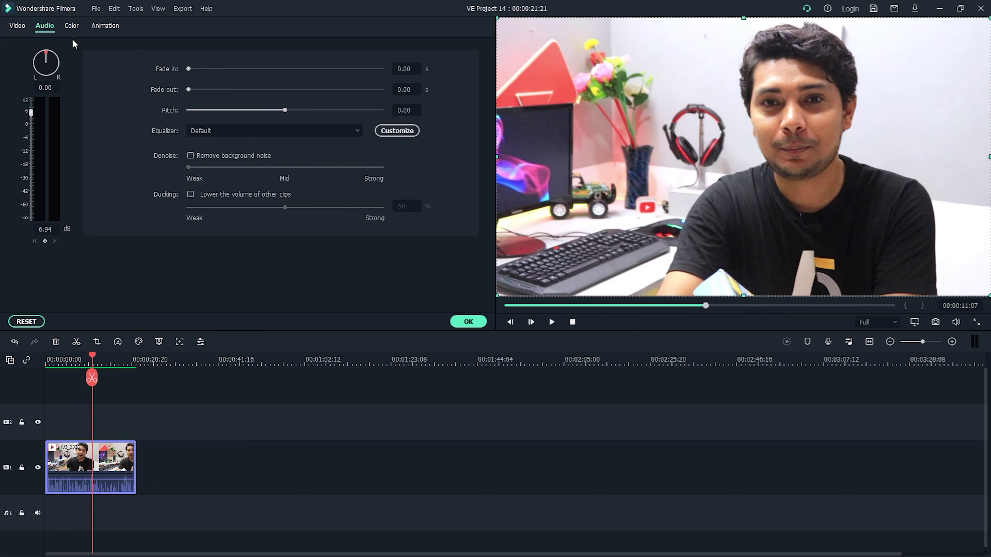
left_click(71, 27)
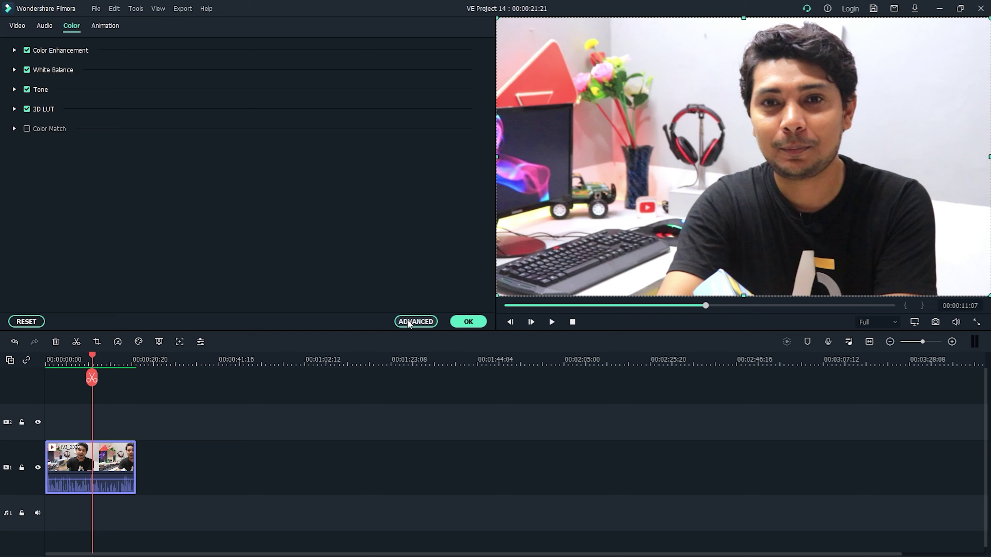
left_click(415, 321)
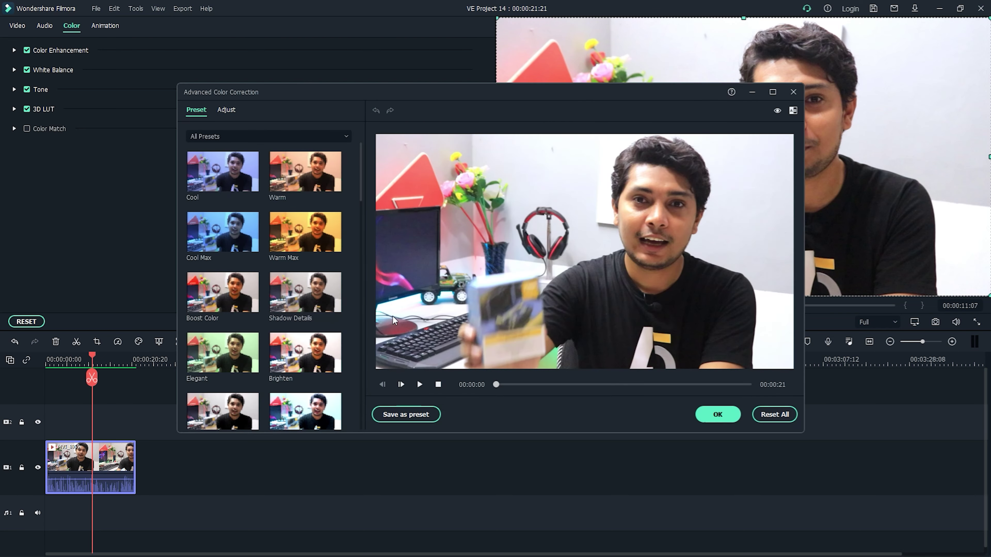
left_click(228, 112)
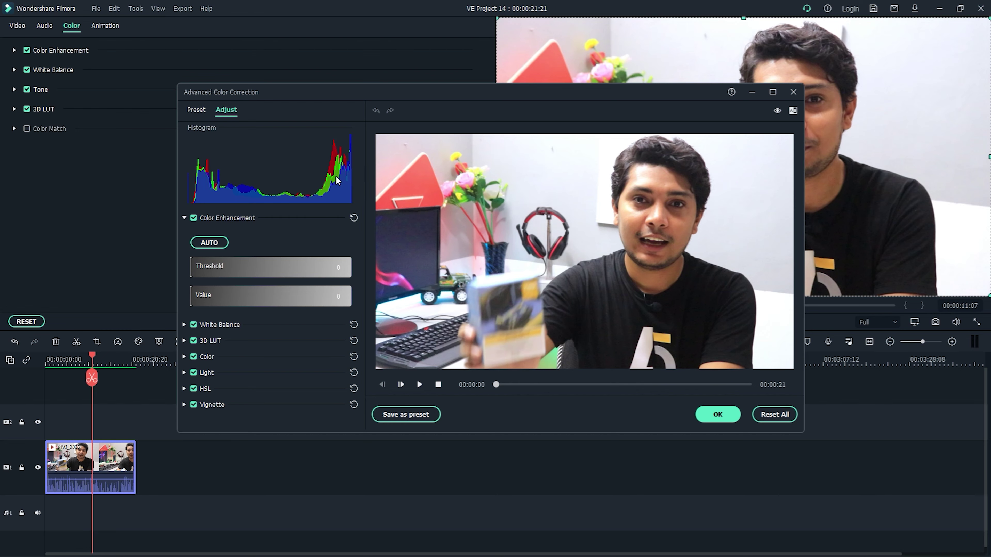
left_click(184, 325)
scroll(234, 316, "down", 2)
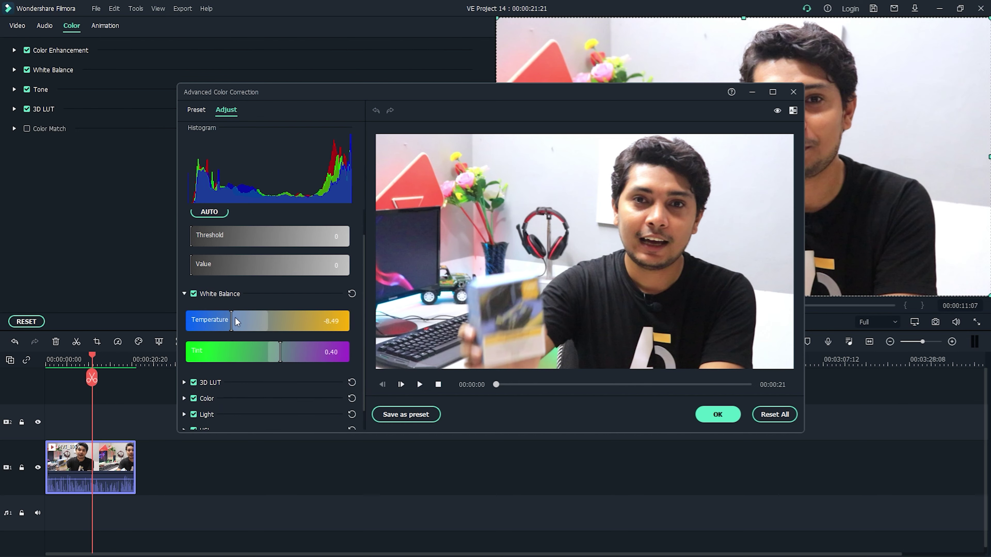
left_click_drag(230, 296, 237, 296)
left_click(280, 332)
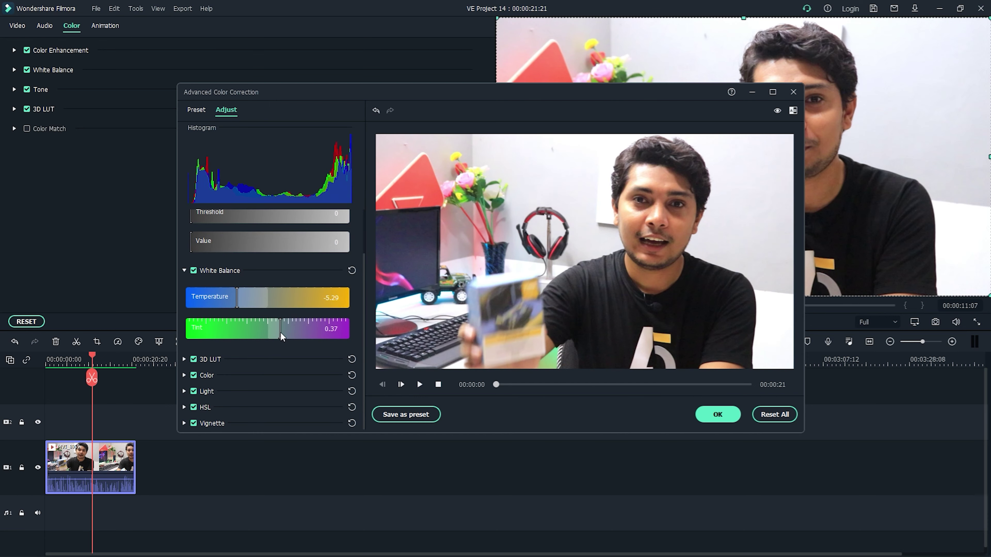
Set the color exposure to -4, brightness 9, contrast 7, vibrance 12 and saturation 15, and apply the correction to the clip
left_click(183, 375)
left_click(279, 311)
left_click_drag(279, 311, 280, 364)
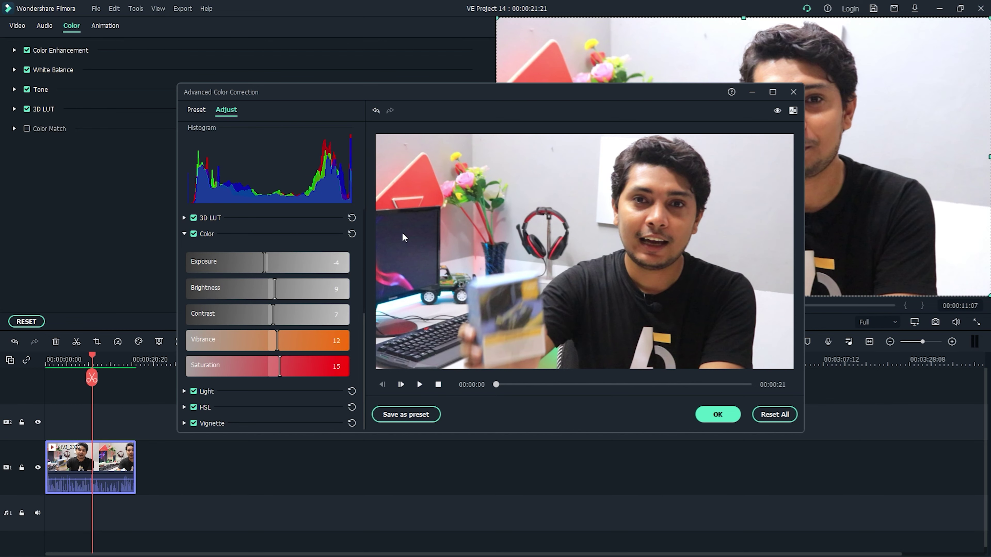
left_click(728, 415)
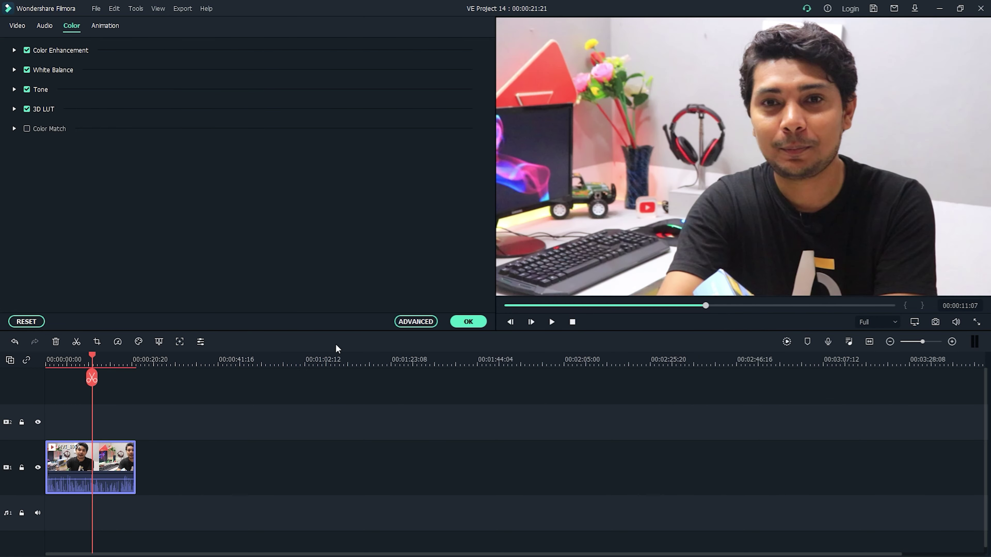
left_click(468, 322)
Search the effects for "smart" and place Smart Denoise on track 2 above the clip, from the start across its full length
left_click_drag(90, 356, 39, 358)
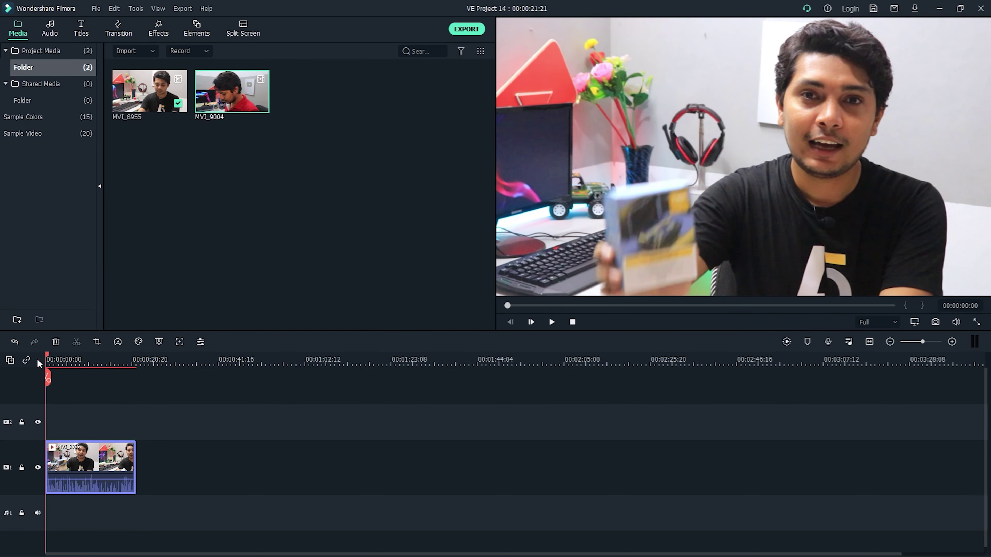
left_click(151, 27)
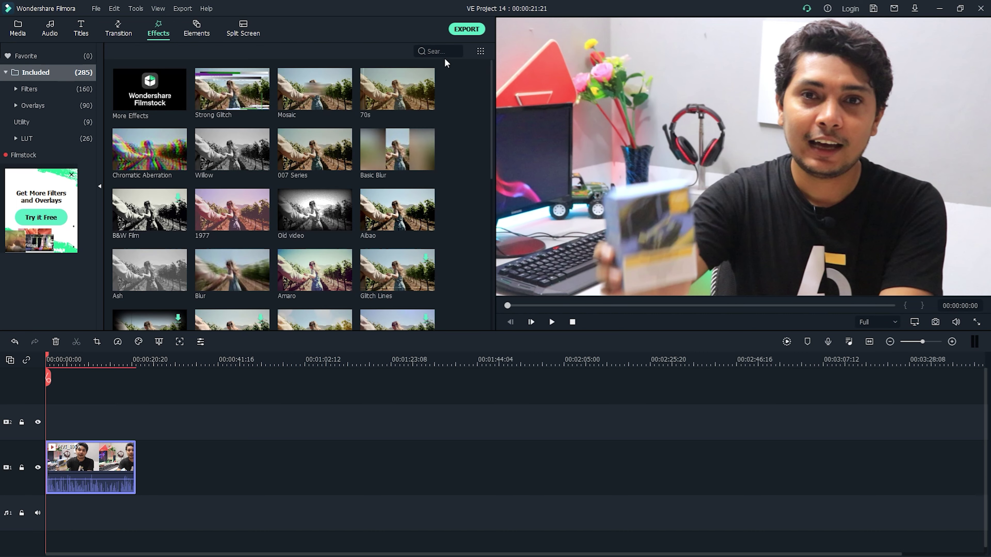
left_click(441, 51)
type("sm")
type("art")
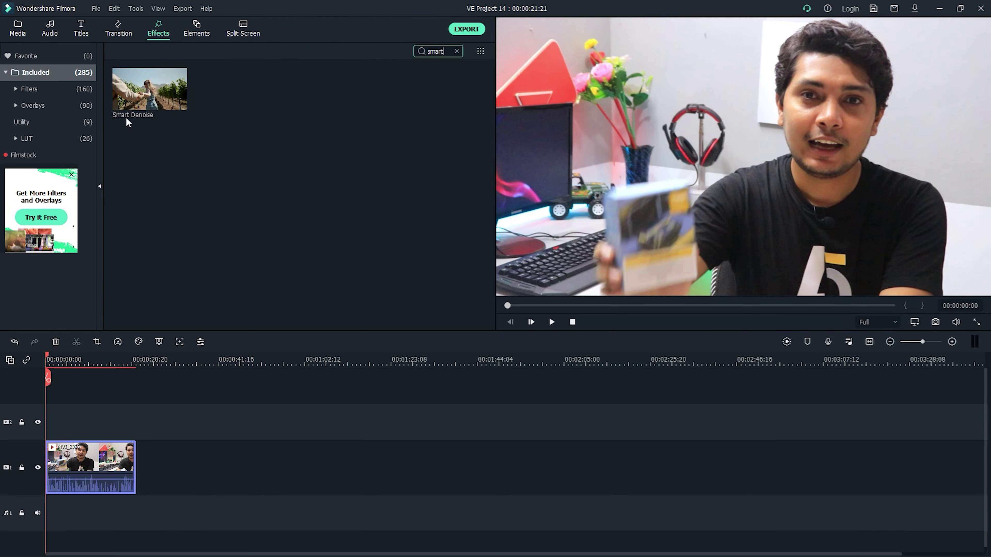
left_click(156, 76)
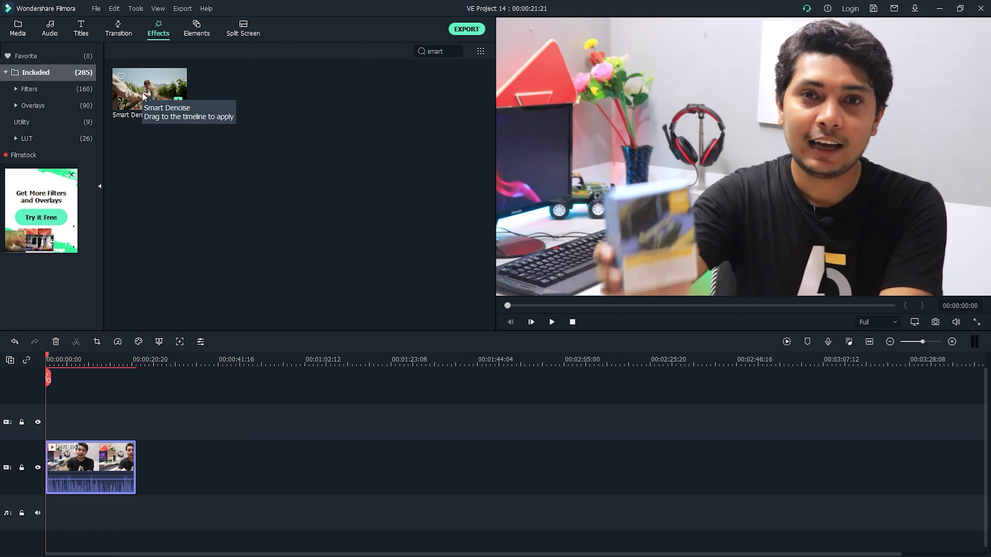
left_click_drag(148, 88, 136, 423)
left_click(182, 452)
left_click(90, 421)
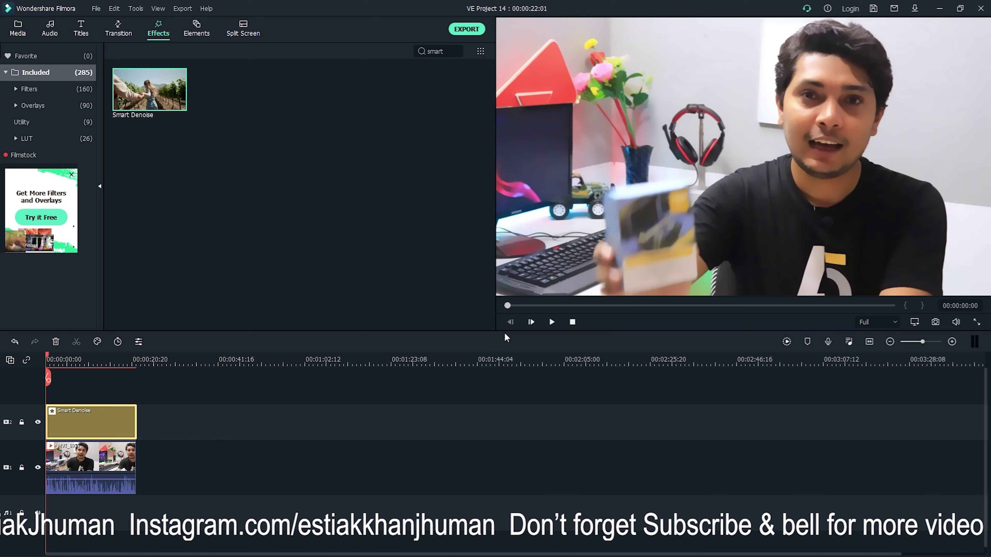
Enlarge the preview area and try Smart Denoise thresholds of 100 and 38 before setting the threshold to 5
left_click_drag(505, 332, 522, 351)
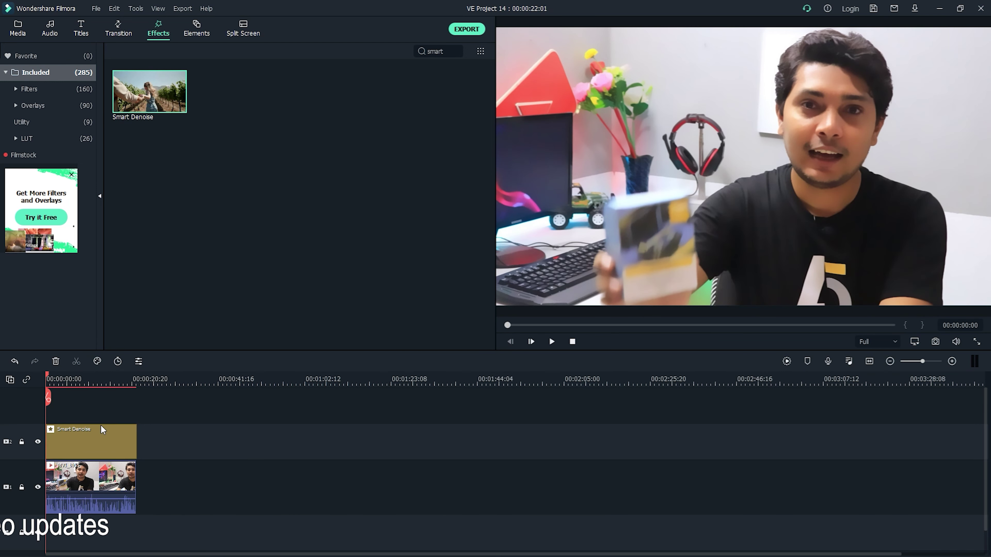
double_click(91, 434)
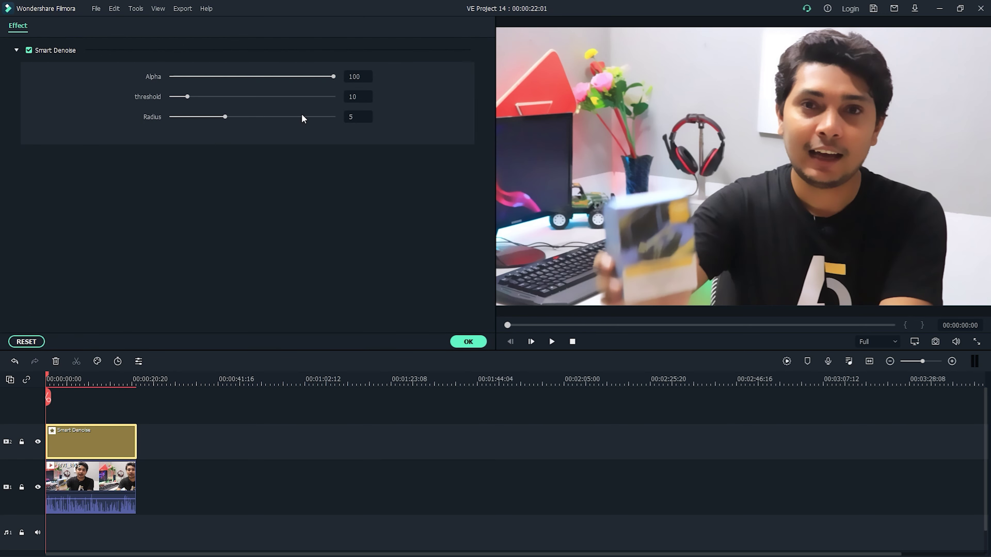
left_click_drag(187, 98, 383, 118)
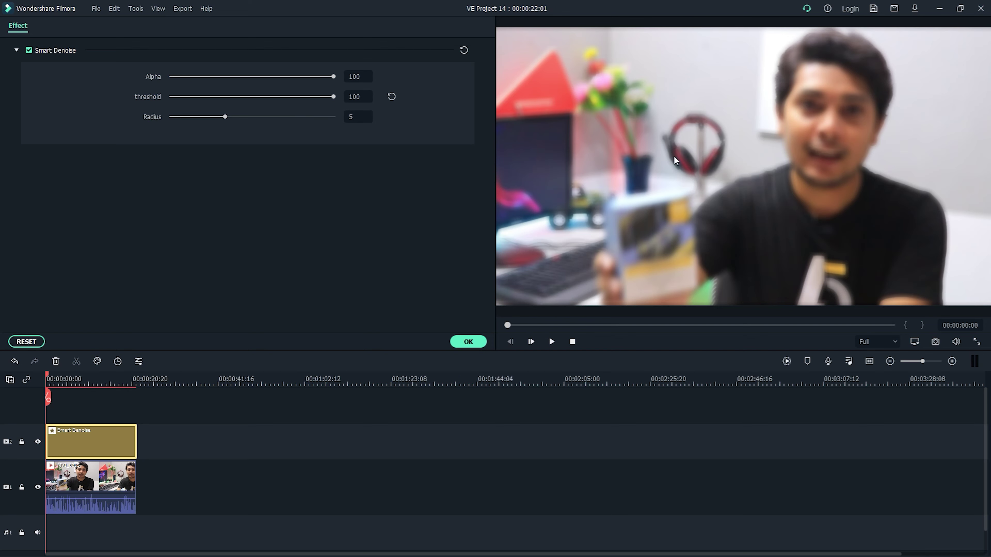
left_click_drag(334, 97, 233, 100)
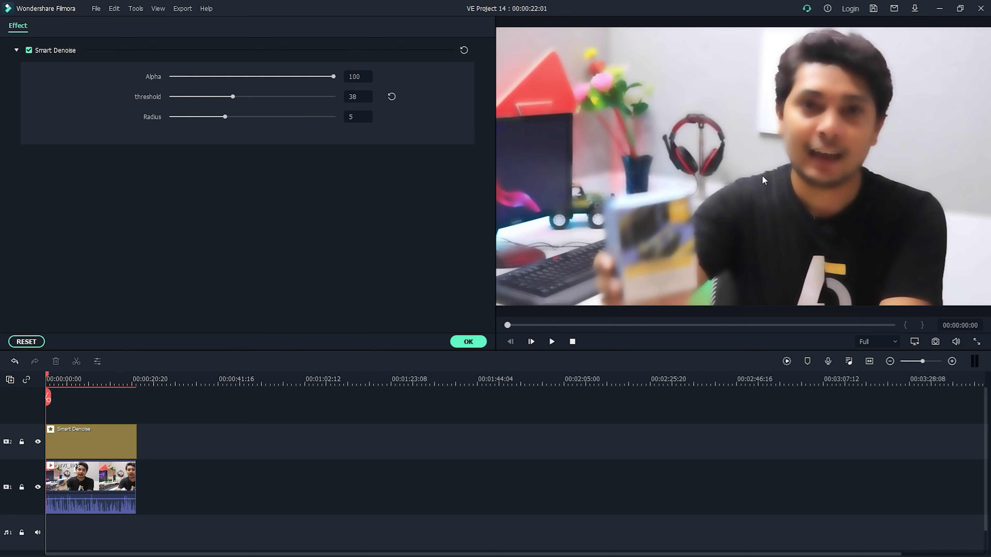
left_click_drag(231, 96, 202, 97)
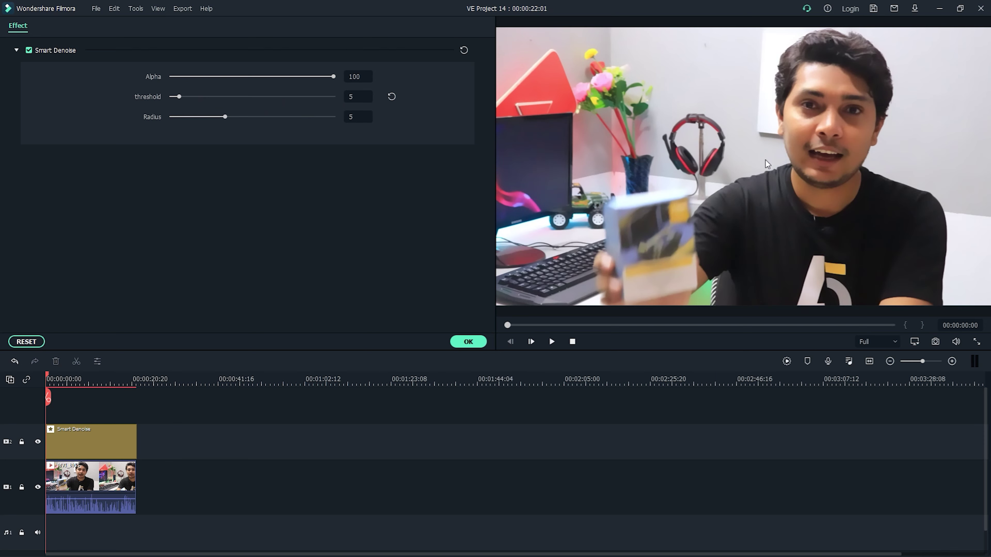
Set the Smart Denoise radius to 0 and alpha to 49, and play the opening seconds to check the result
left_click_drag(222, 118, 217, 118)
left_click_drag(335, 76, 251, 78)
left_click(553, 339)
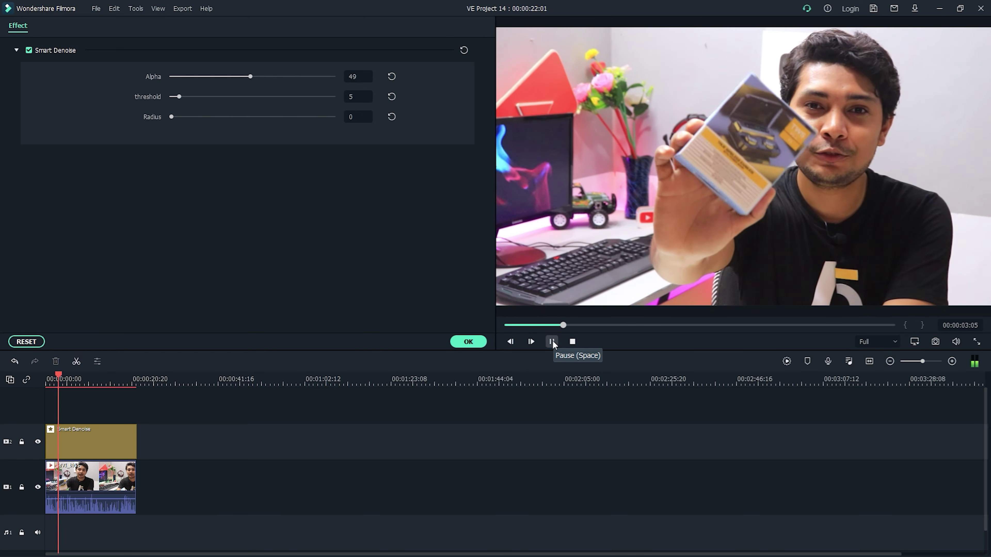
left_click(552, 340)
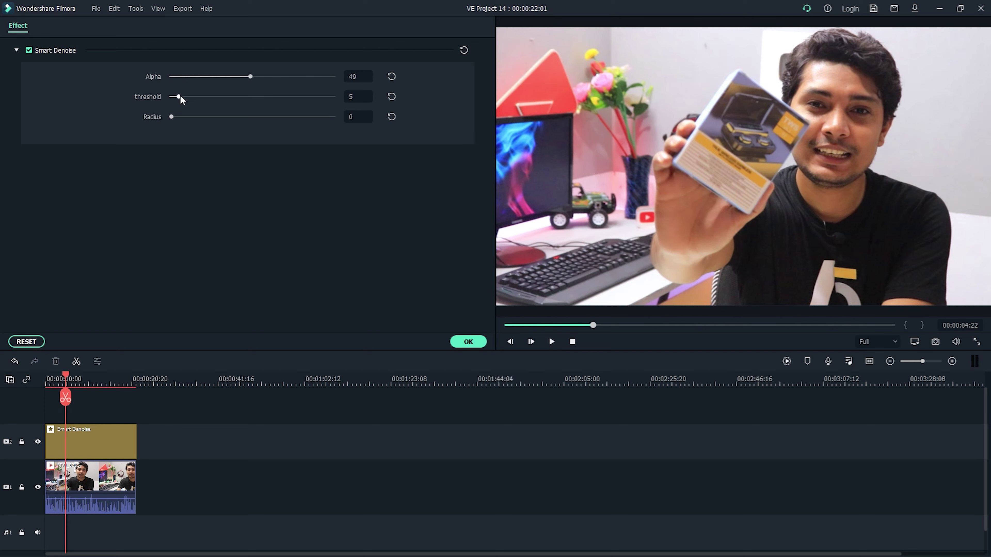
Set the Smart Denoise threshold to 17, replay the clip from the start and accept the effect settings
left_click_drag(188, 95, 199, 96)
left_click_drag(65, 375, 46, 379)
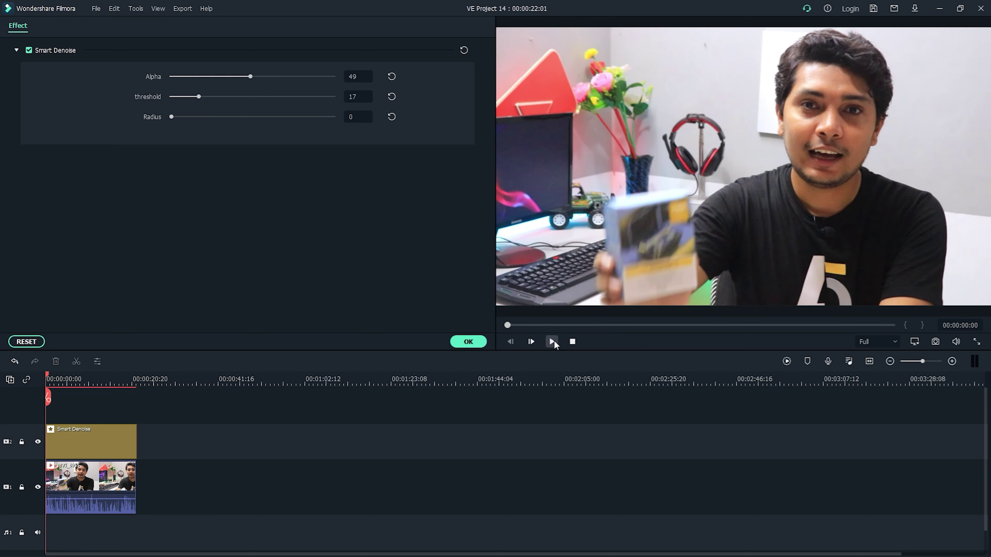
left_click(553, 341)
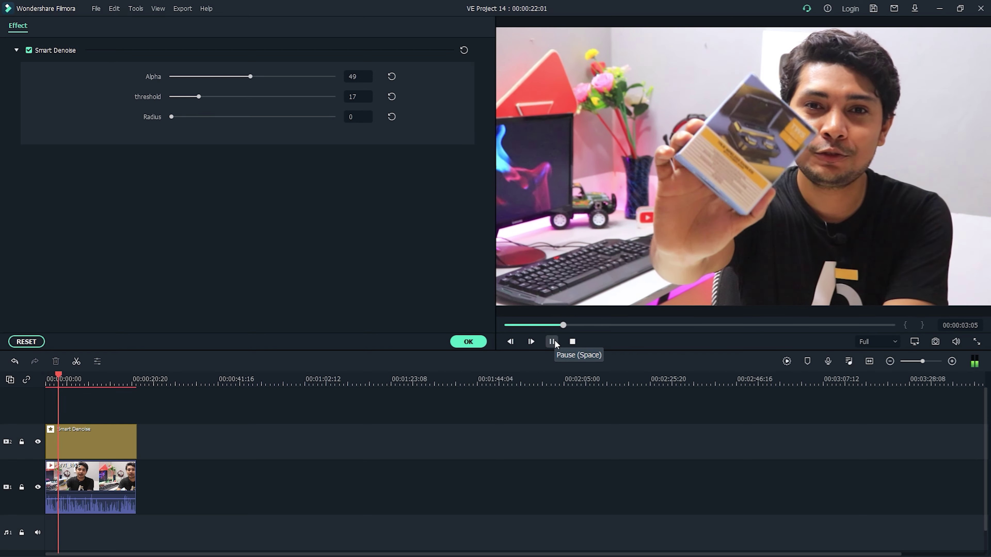
left_click(553, 342)
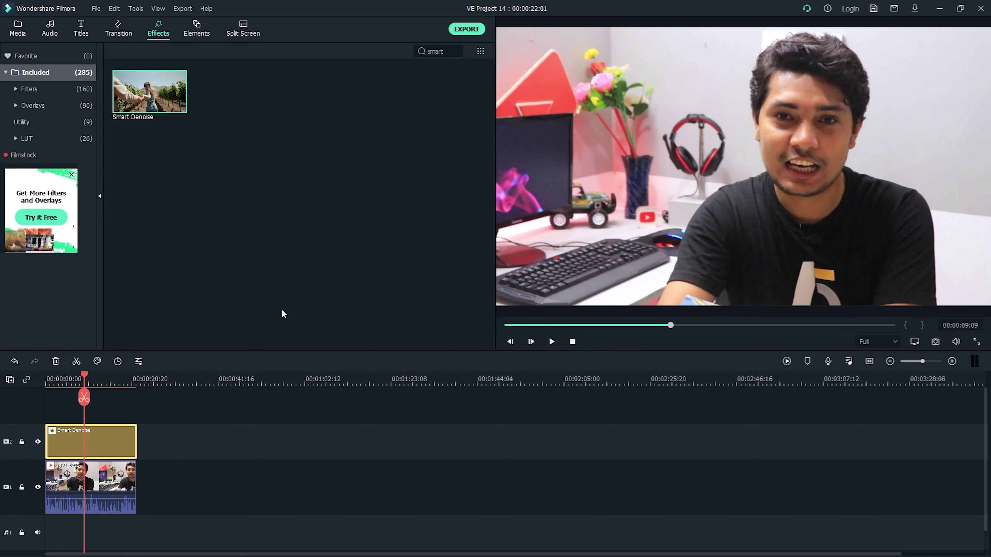